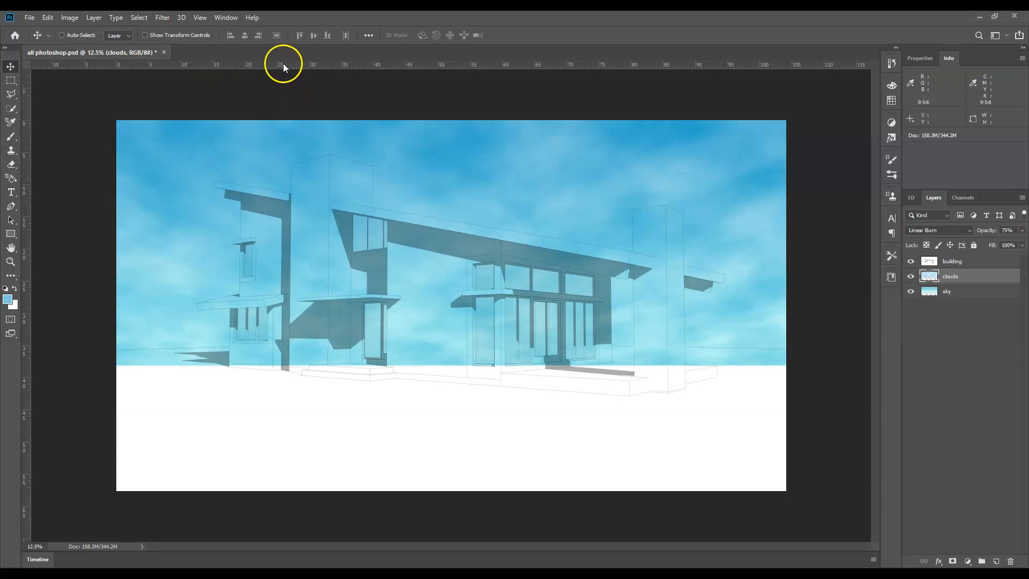
Add a horizontal guide across the lower part of the building, slightly above the lower edge of the sky, as the horizon line
left_click_drag(483, 63, 472, 328)
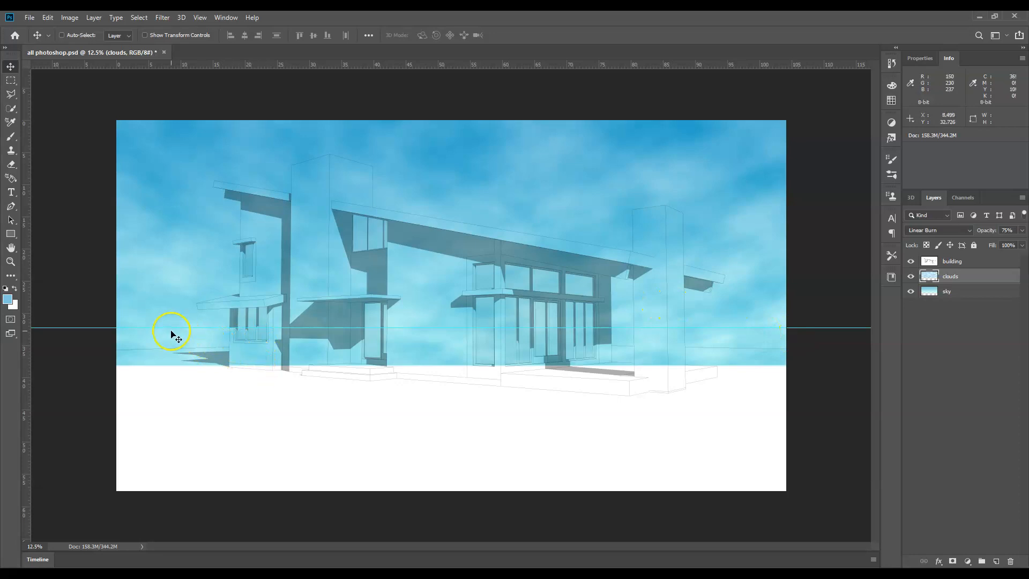
left_click(280, 328)
mouse_move(279, 328)
left_mouse_down()
mouse_move(278, 315)
mouse_move(278, 326)
left_mouse_up()
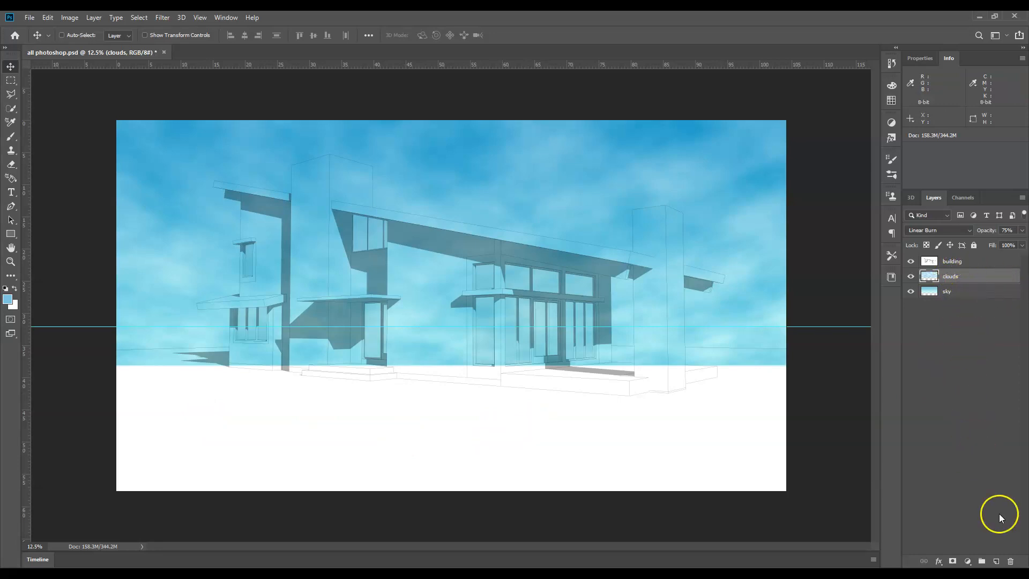
Create a new layer above the clouds layer and name it grass
left_click(996, 561)
double_click(956, 276)
type("cras")
type("s")
key("Return")
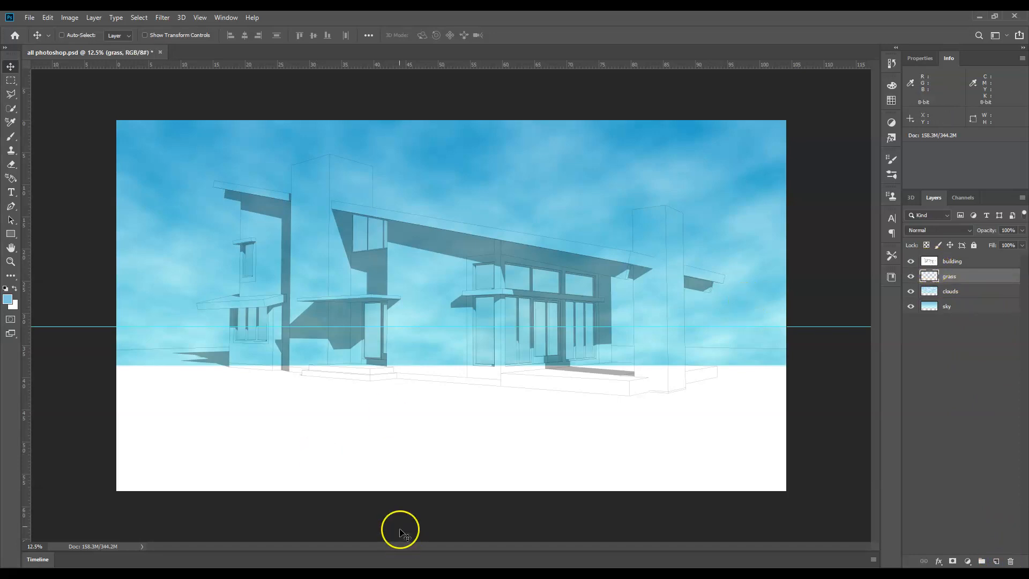
Set the foreground color to a light yellowish green, #c9e2a6
left_click(8, 299)
left_click_drag(615, 214, 619, 241)
left_click(507, 156)
left_click_drag(508, 156, 505, 150)
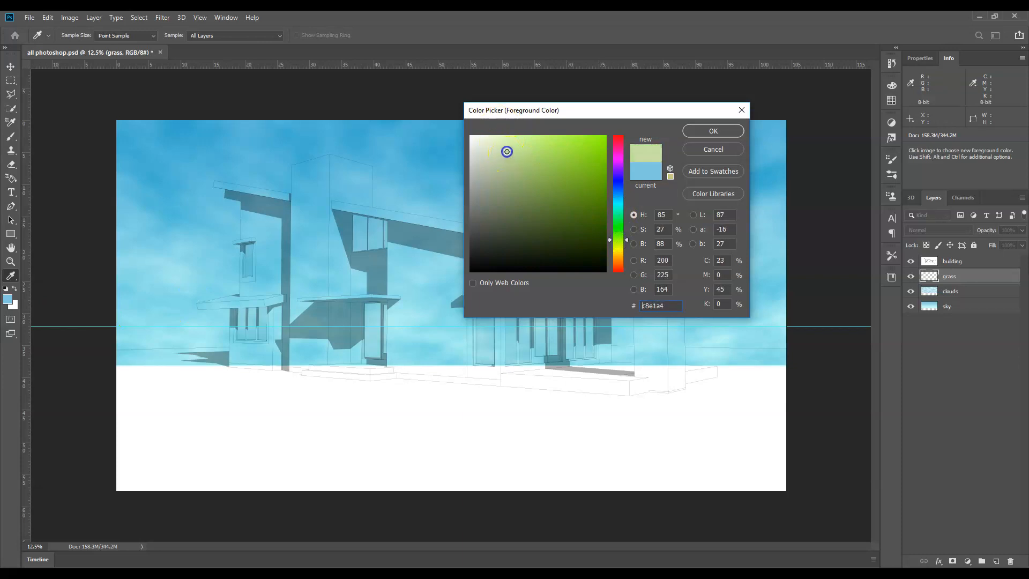
left_click(620, 243)
left_click_drag(622, 246, 621, 242)
left_click(625, 236)
left_click_drag(626, 239, 628, 244)
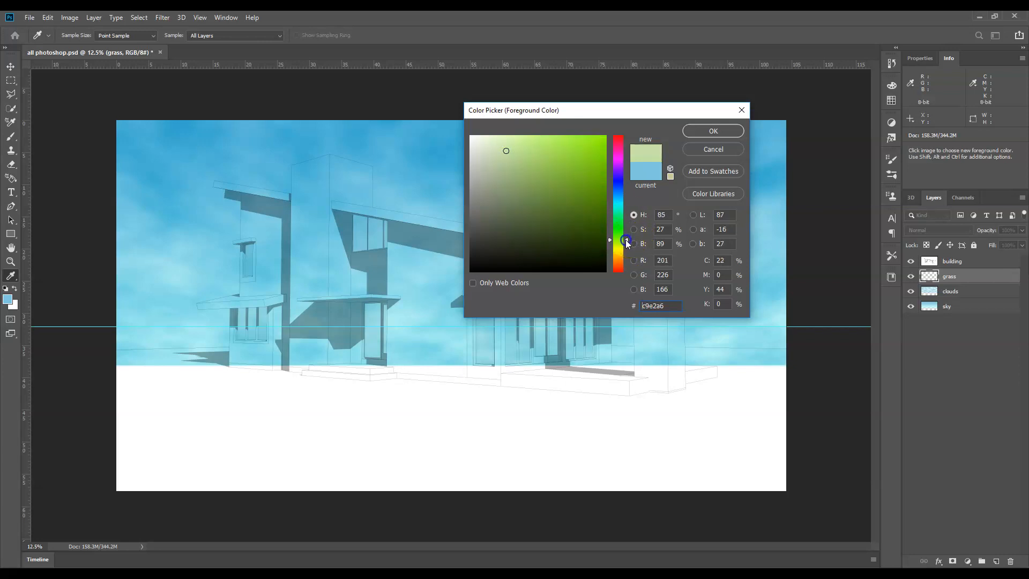
left_click(718, 131)
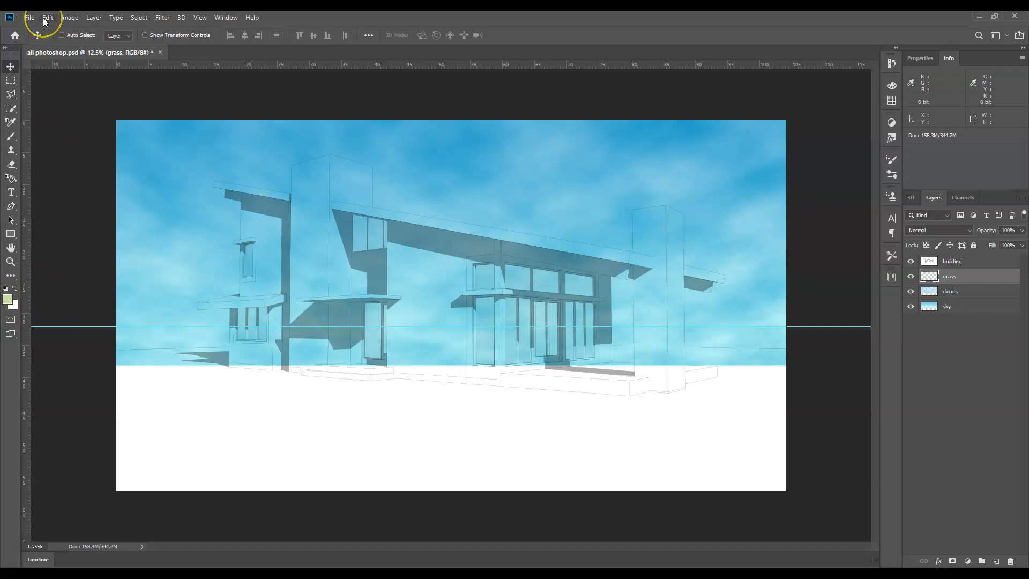
Select the full canvas width from the guide down to the lower edge and fill it with the foreground color at 100% opacity
left_click(11, 82)
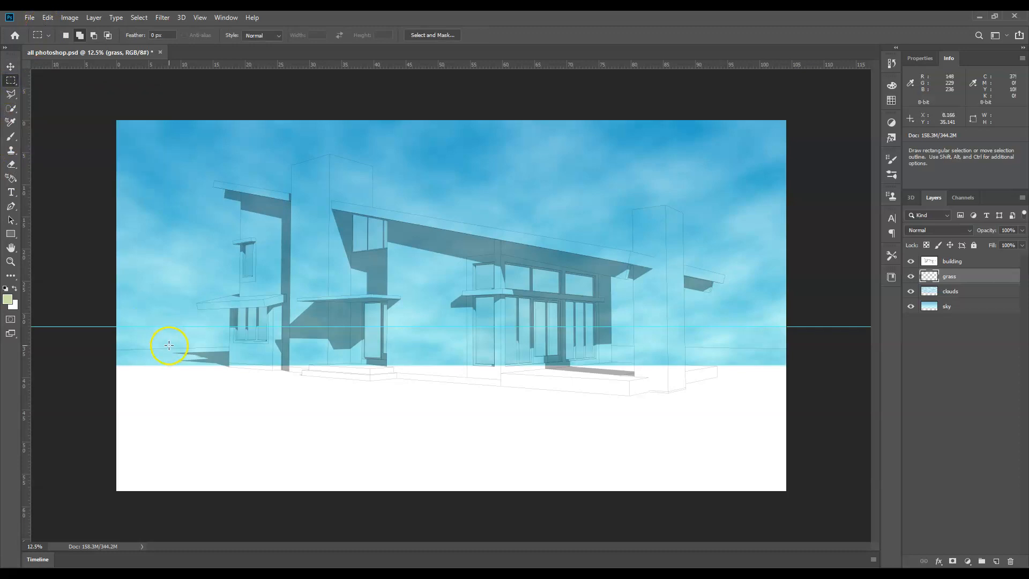
left_click_drag(110, 327, 804, 509)
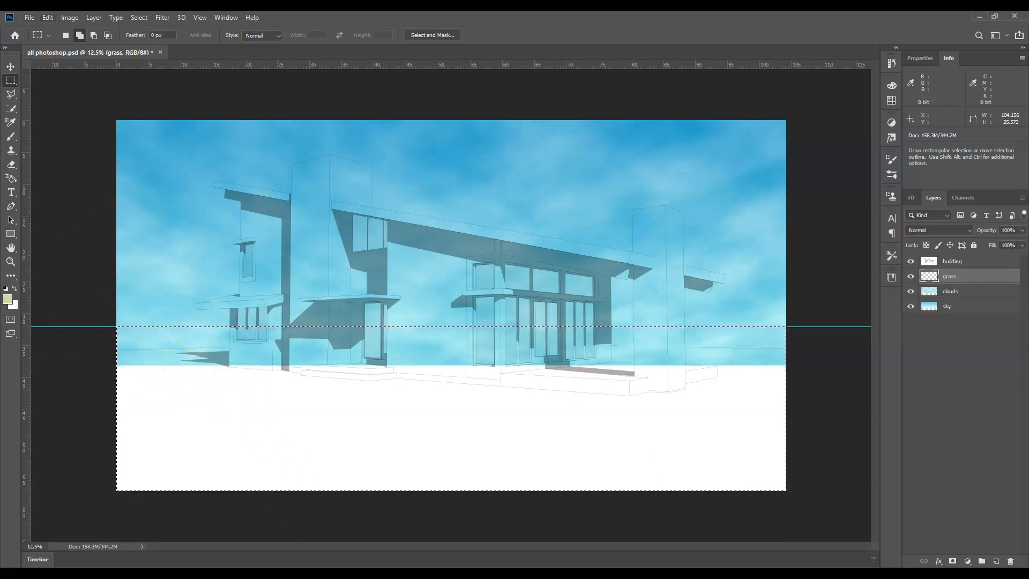
left_click(48, 17)
left_click(91, 185)
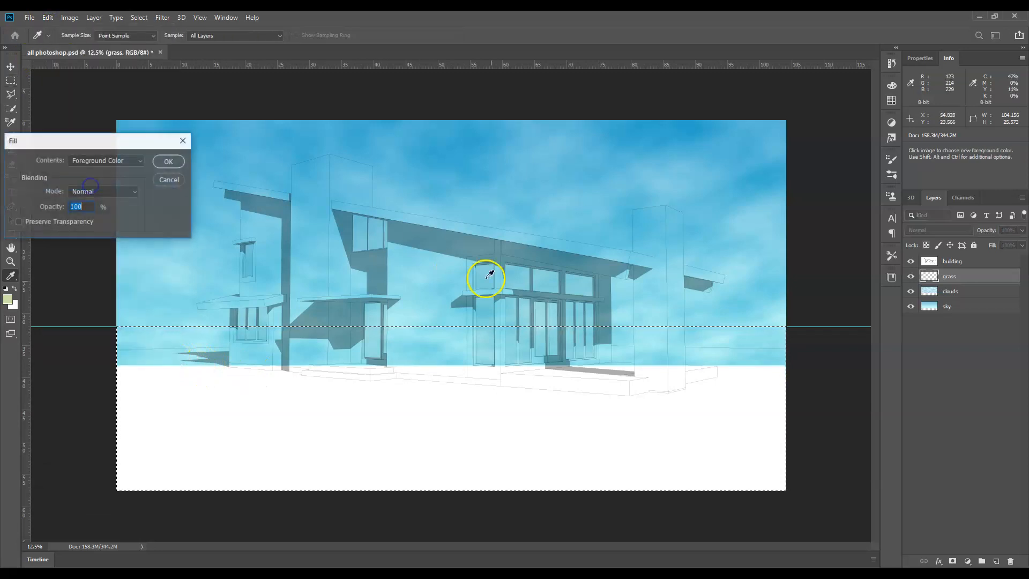
left_click_drag(76, 143, 188, 151)
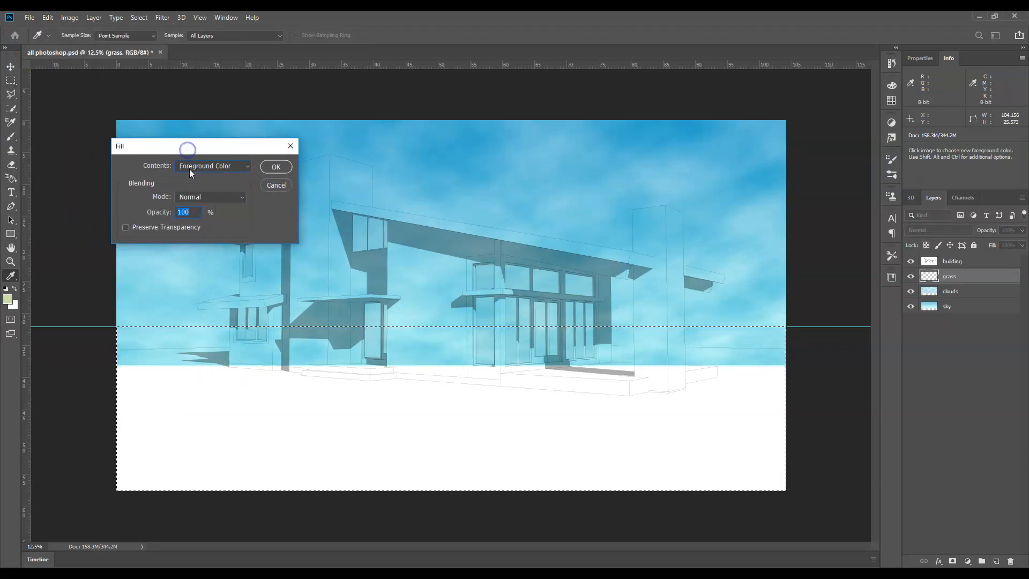
left_click(189, 167)
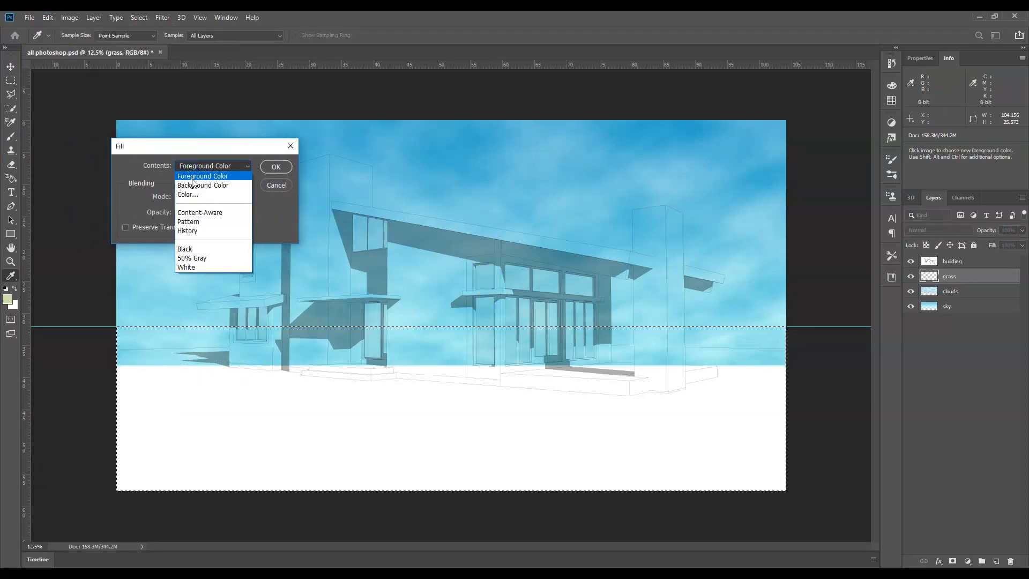
left_click(187, 176)
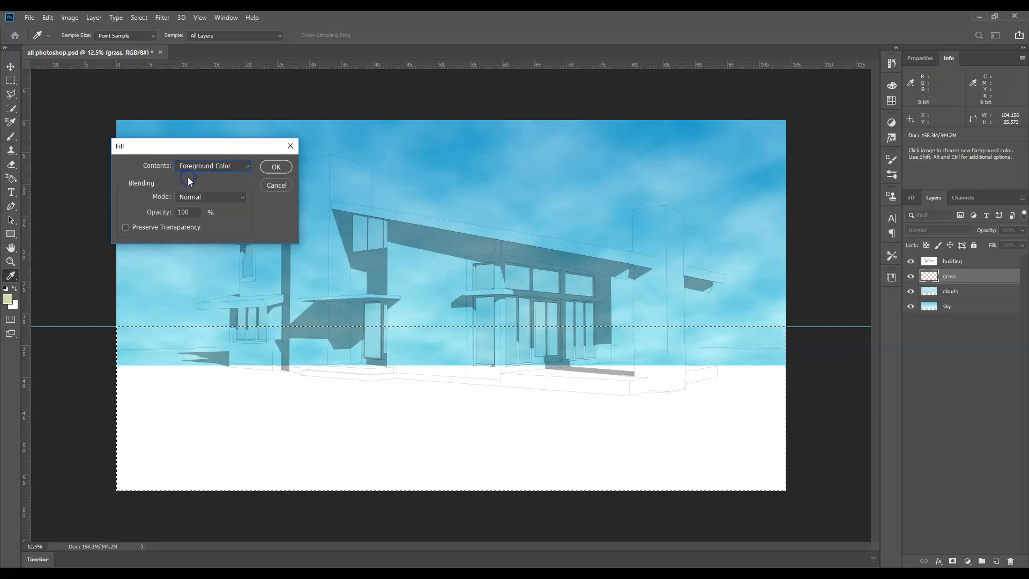
left_click(276, 166)
key("m")
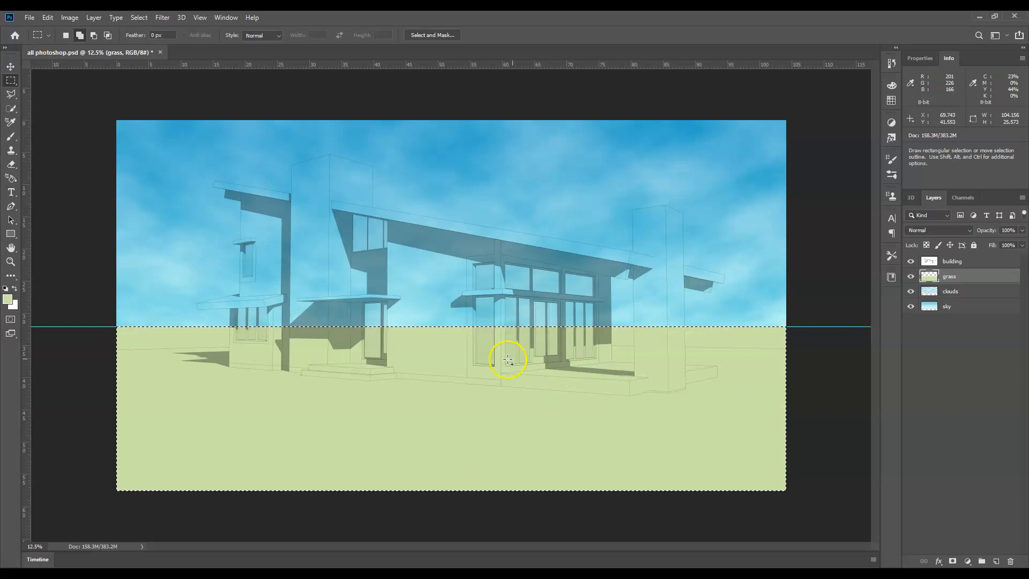
Apply a Grain texture filter to the grass with Regular grain type, intensity 31 and contrast 43
left_click(164, 18)
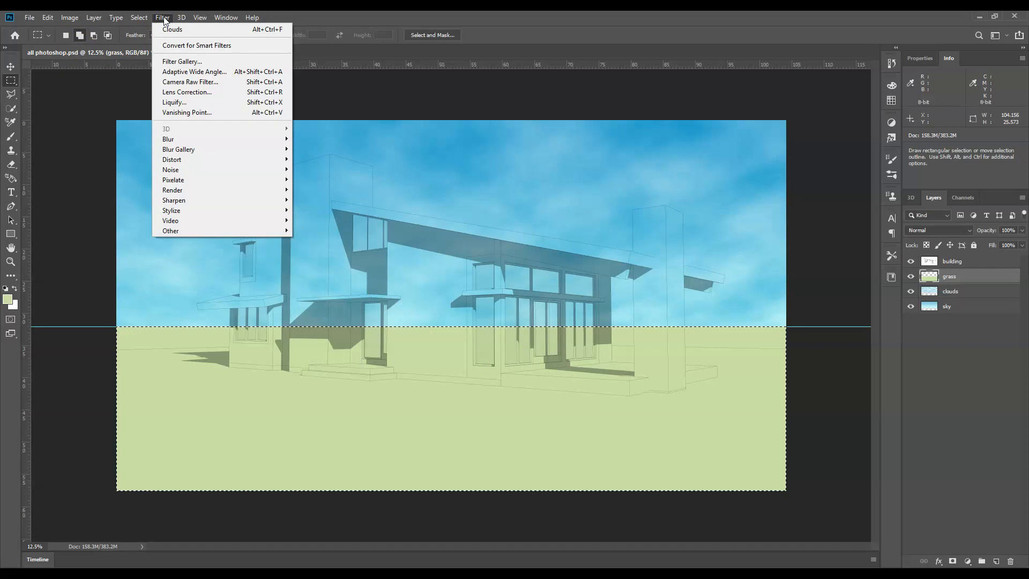
left_click(181, 72)
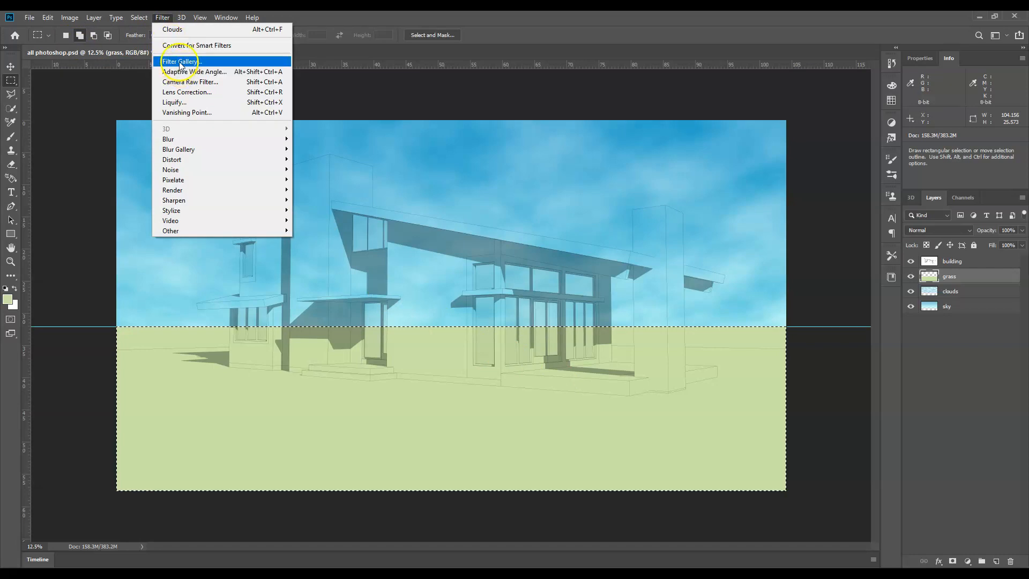
left_click(181, 63)
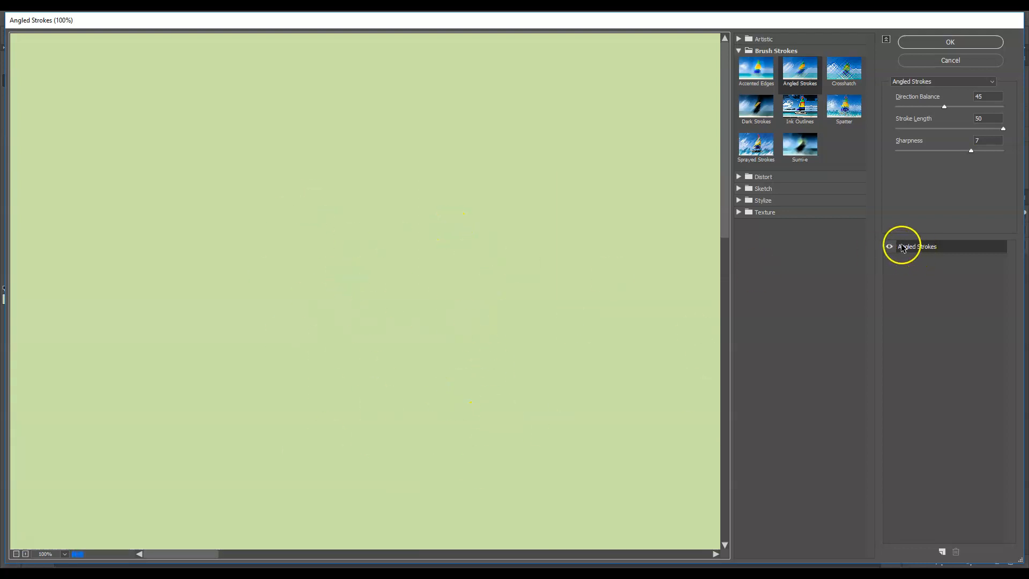
left_click(738, 214)
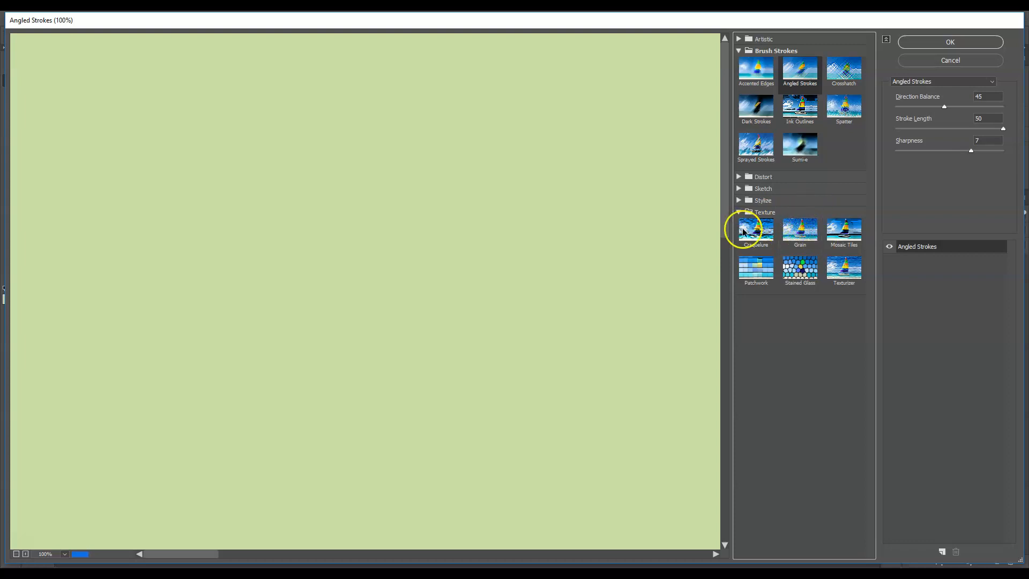
left_click(809, 236)
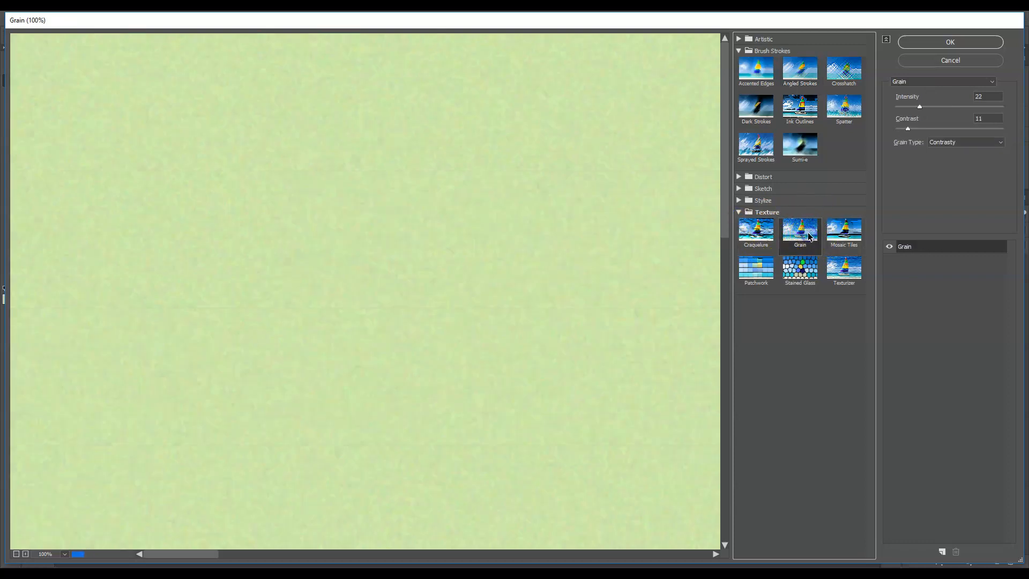
left_click(979, 143)
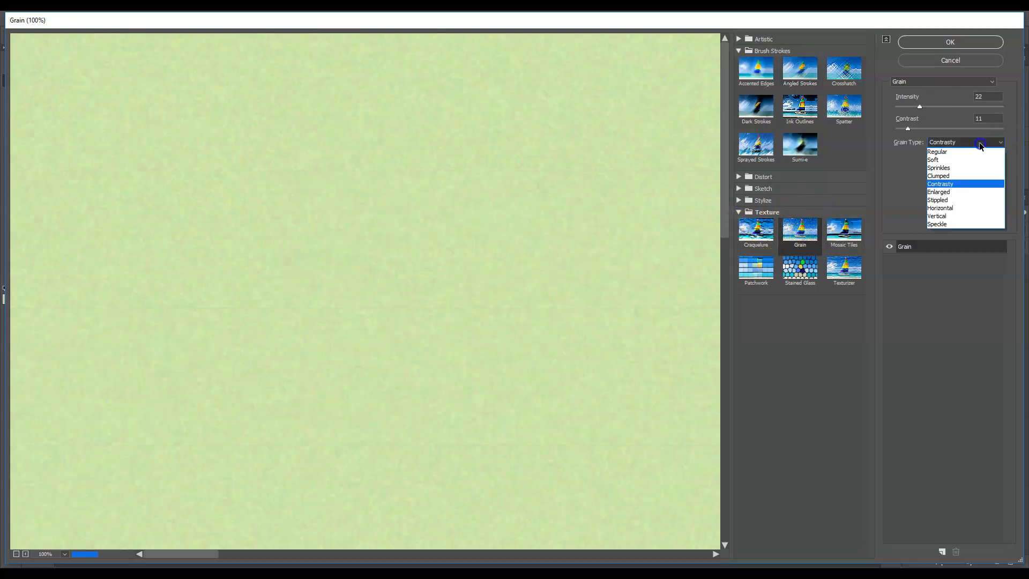
left_click(980, 153)
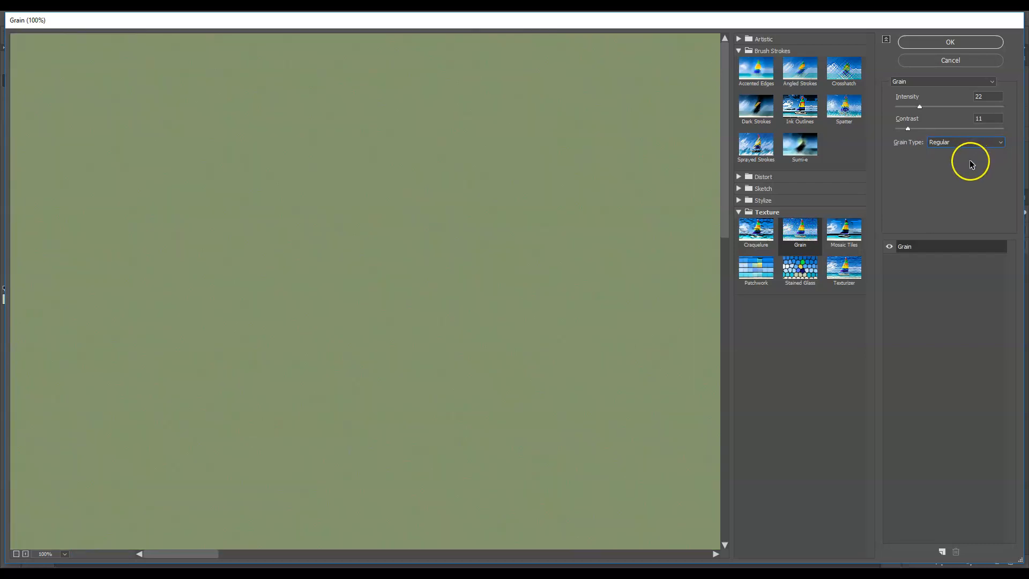
left_click(919, 109)
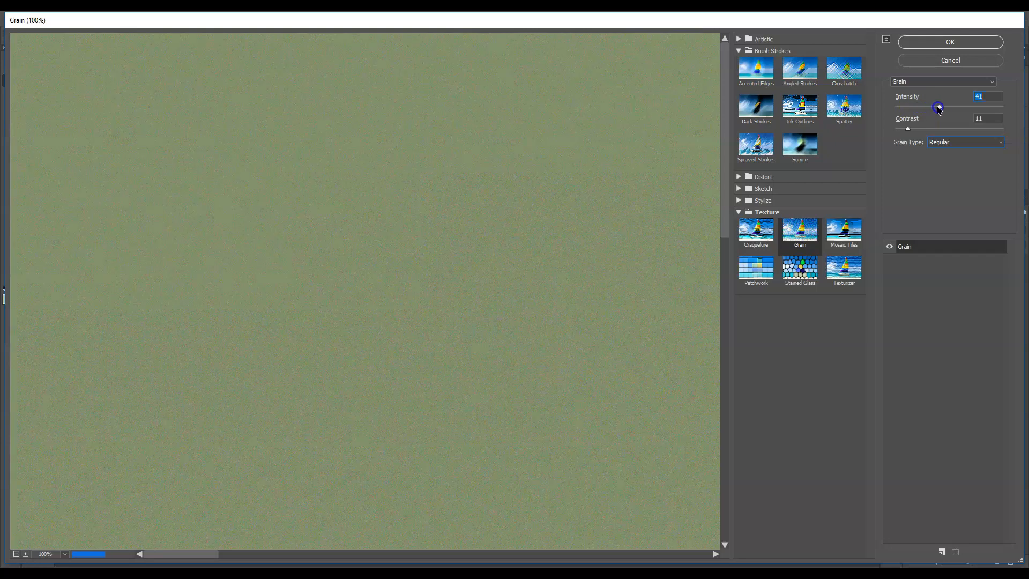
left_click_drag(907, 129, 943, 131)
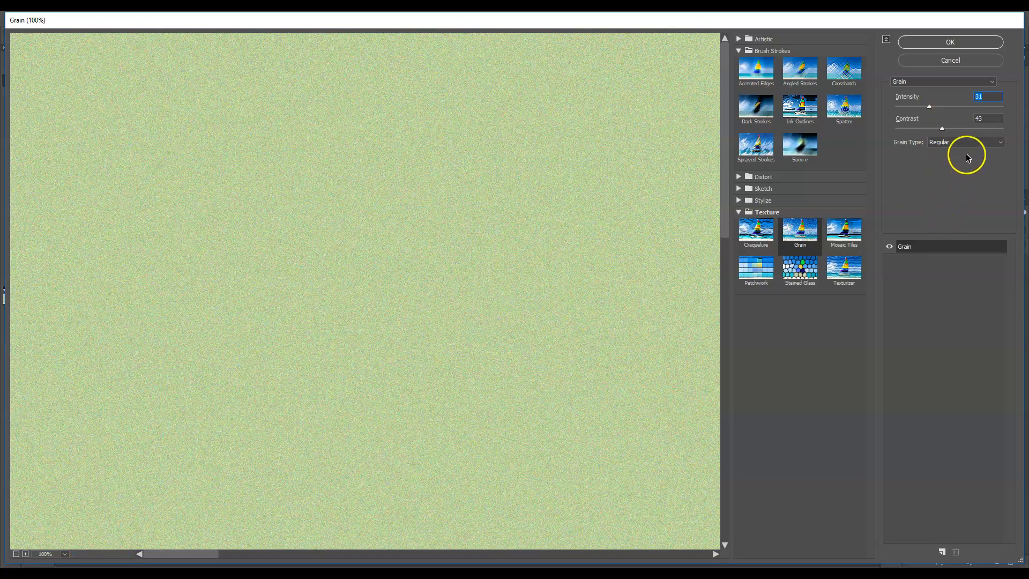
left_click(911, 42)
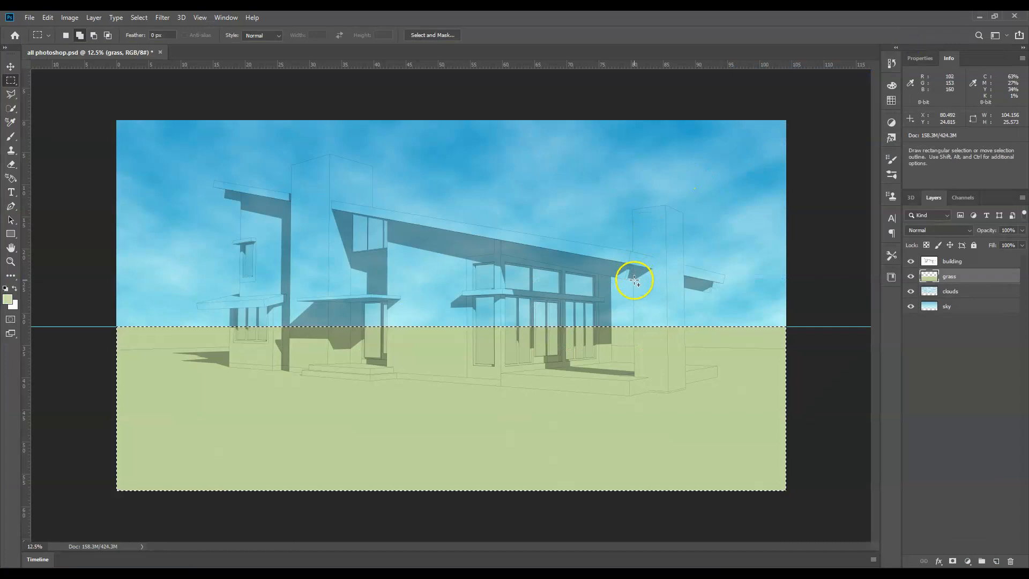
scroll(172, 466, "up", 5)
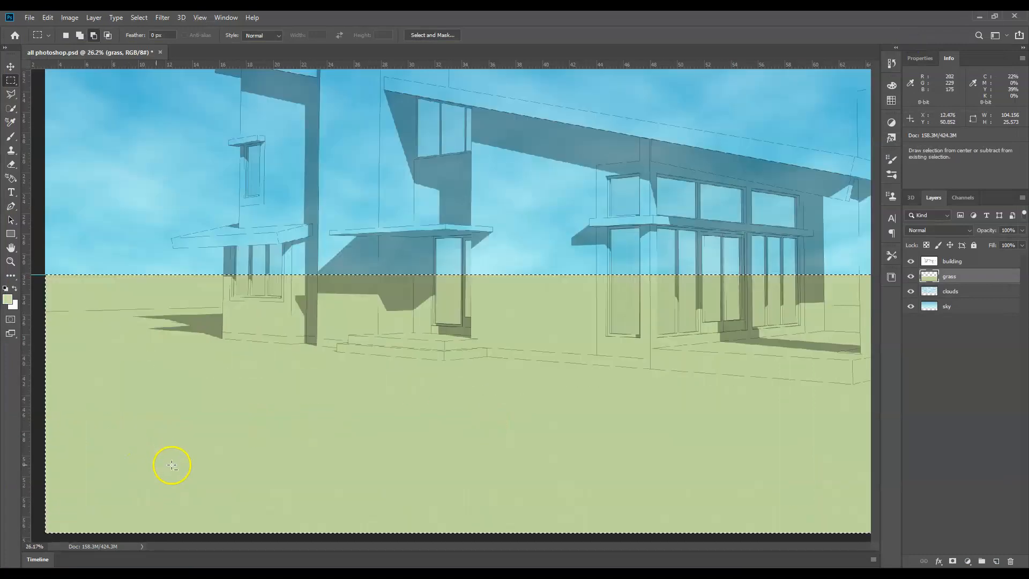
scroll(249, 446, "up", 3)
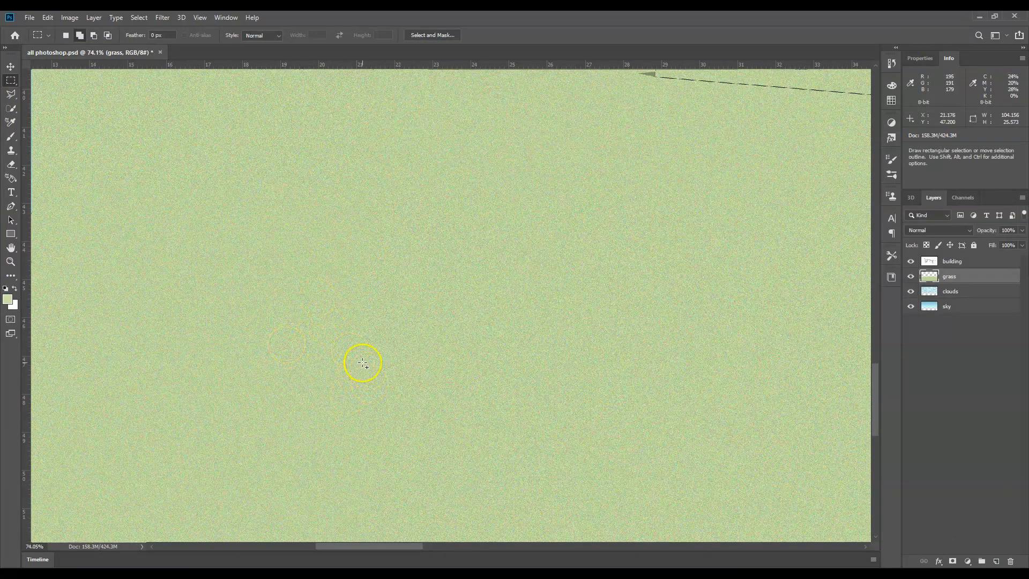
scroll(397, 335, "down", 5)
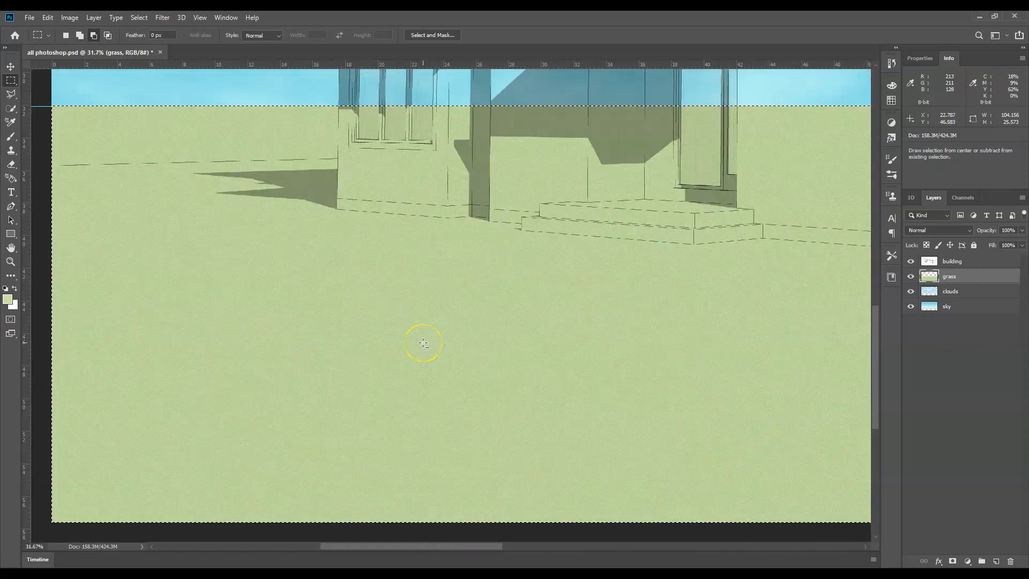
scroll(423, 342, "down", 5)
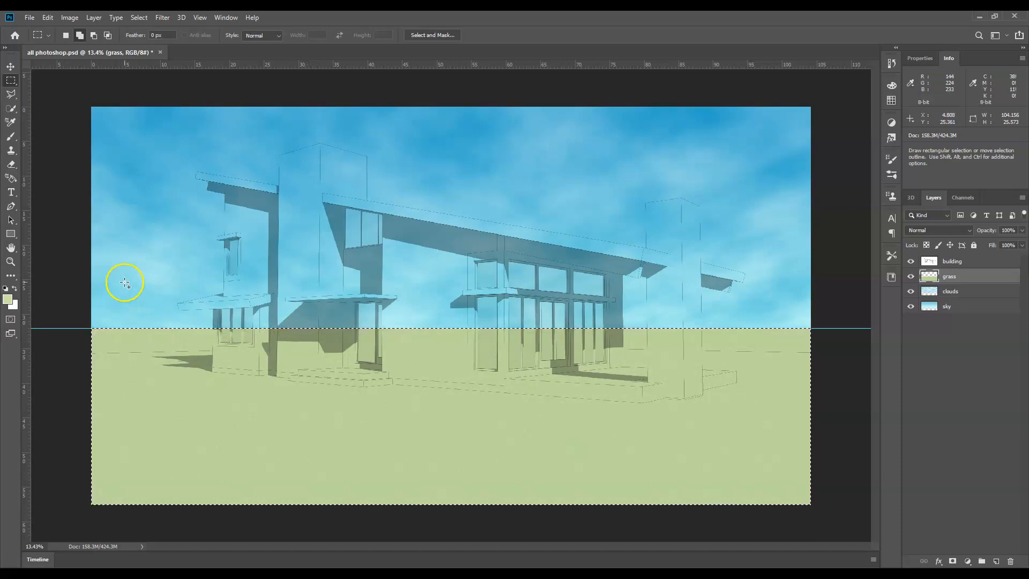
Darken the grass with a 243 px Burn brush along the canvas's lower and side edges and along the base of the building
left_click(11, 275)
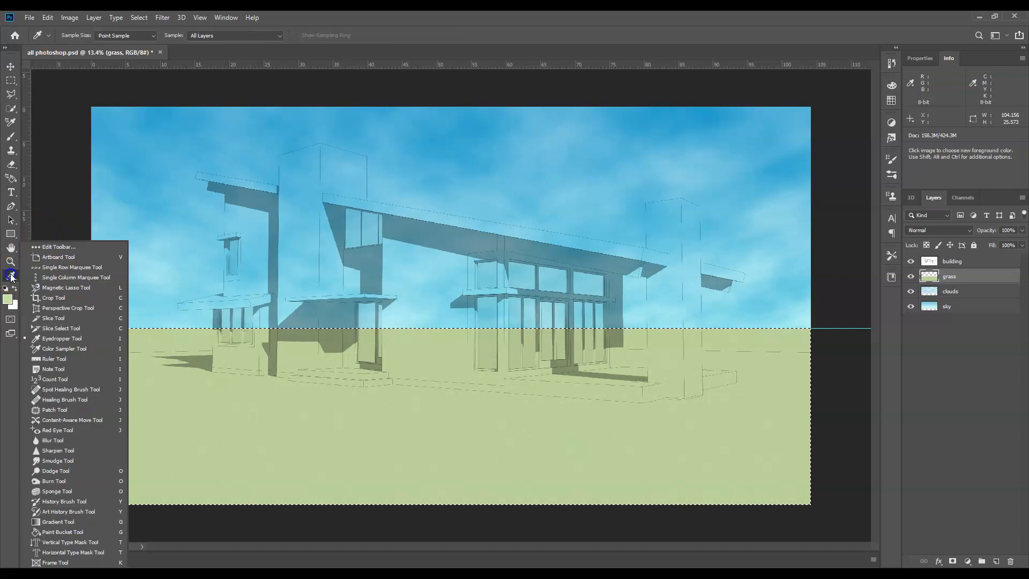
left_click(63, 477)
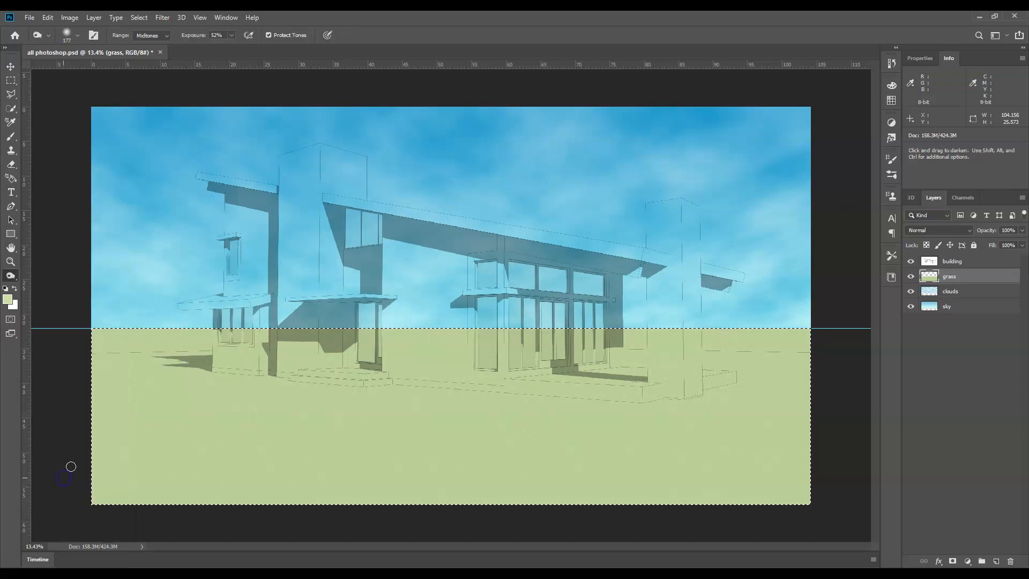
left_click(80, 34)
left_click_drag(107, 70, 112, 69)
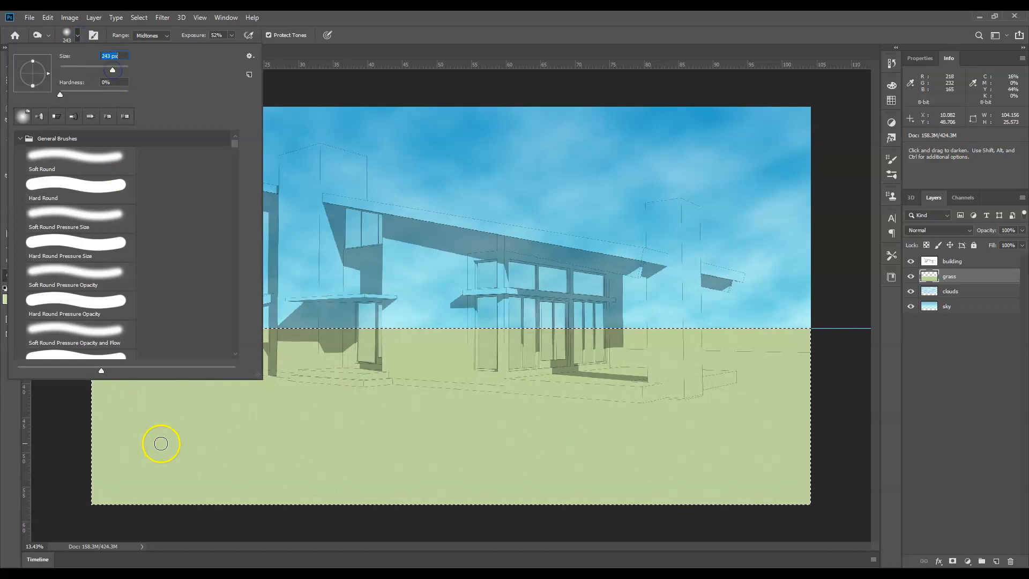
left_click(161, 443)
mouse_move(142, 487)
left_mouse_down()
mouse_move(104, 467)
mouse_move(125, 477)
mouse_move(128, 502)
mouse_move(93, 493)
mouse_move(107, 485)
mouse_move(97, 445)
left_mouse_up()
mouse_move(97, 483)
left_mouse_down()
mouse_move(232, 500)
mouse_move(145, 482)
mouse_move(96, 442)
mouse_move(147, 483)
left_mouse_up()
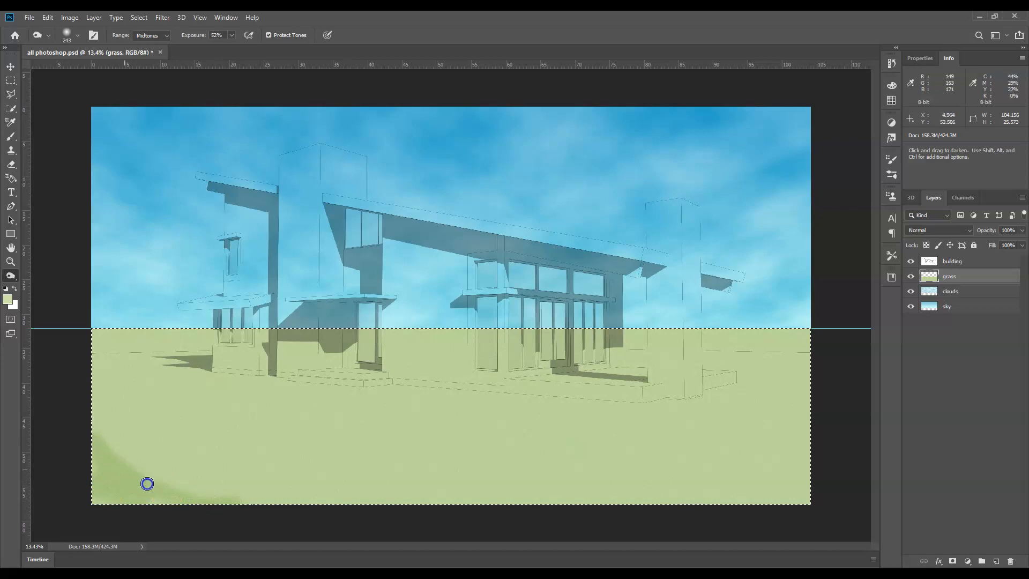
mouse_move(102, 438)
left_mouse_down()
mouse_move(152, 467)
mouse_move(104, 451)
mouse_move(103, 467)
mouse_move(135, 464)
mouse_move(265, 504)
mouse_move(210, 494)
mouse_move(348, 481)
mouse_move(301, 493)
mouse_move(600, 497)
mouse_move(535, 504)
mouse_move(366, 500)
mouse_move(637, 487)
mouse_move(735, 450)
mouse_move(799, 398)
mouse_move(797, 509)
mouse_move(619, 501)
mouse_move(703, 479)
mouse_move(693, 488)
mouse_move(660, 495)
mouse_move(770, 444)
mouse_move(801, 415)
mouse_move(791, 488)
mouse_move(798, 451)
mouse_move(792, 434)
mouse_move(773, 441)
mouse_move(785, 412)
mouse_move(738, 472)
mouse_move(615, 487)
mouse_move(799, 463)
mouse_move(764, 496)
mouse_move(787, 499)
left_mouse_up()
mouse_move(779, 450)
left_mouse_down()
mouse_move(722, 481)
mouse_move(737, 450)
mouse_move(715, 479)
mouse_move(768, 483)
mouse_move(783, 456)
mouse_move(667, 490)
mouse_move(535, 497)
mouse_move(351, 474)
mouse_move(140, 482)
mouse_move(87, 394)
left_mouse_up()
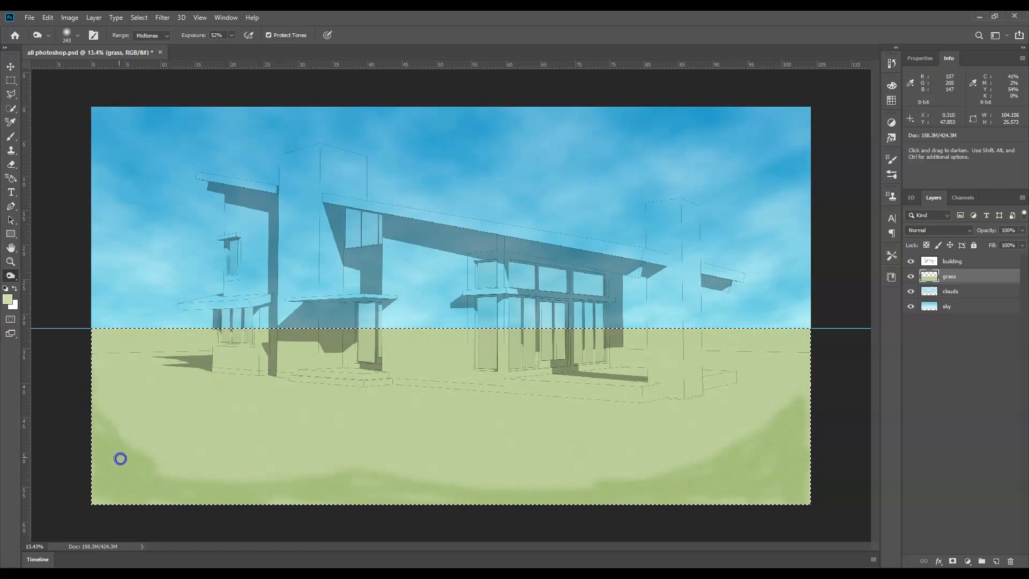
mouse_move(509, 420)
left_mouse_down()
mouse_move(446, 424)
mouse_move(493, 410)
mouse_move(671, 414)
mouse_move(753, 385)
mouse_move(597, 405)
mouse_move(738, 382)
mouse_move(609, 398)
mouse_move(483, 388)
mouse_move(664, 414)
mouse_move(366, 383)
mouse_move(507, 406)
mouse_move(474, 405)
mouse_move(196, 366)
mouse_move(552, 403)
mouse_move(458, 413)
mouse_move(253, 388)
mouse_move(205, 370)
left_mouse_up()
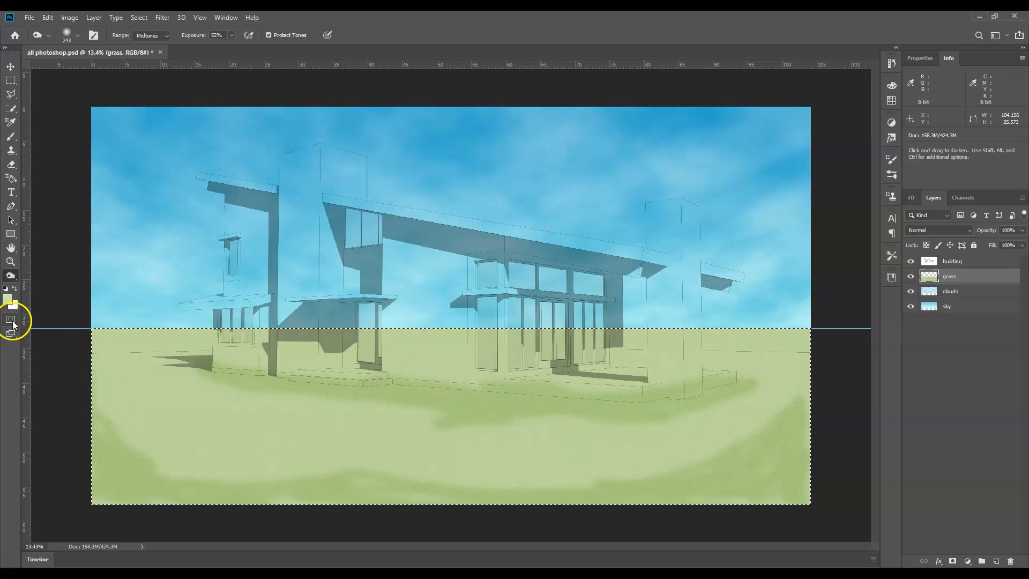
Lighten the middle of the lawn in front of the building with strokes of a 199 px Dodge brush
right_click(8, 278)
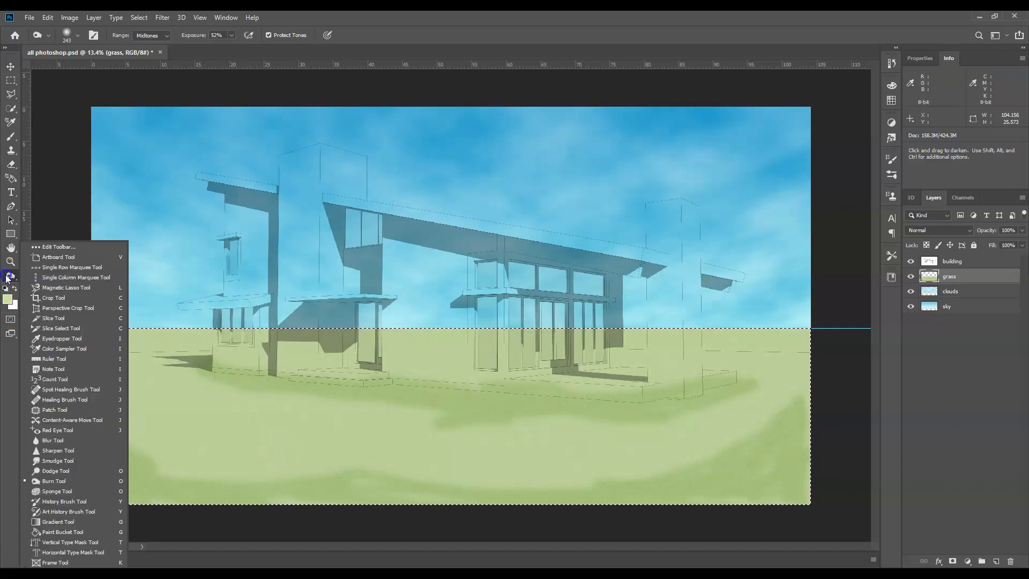
left_click(80, 470)
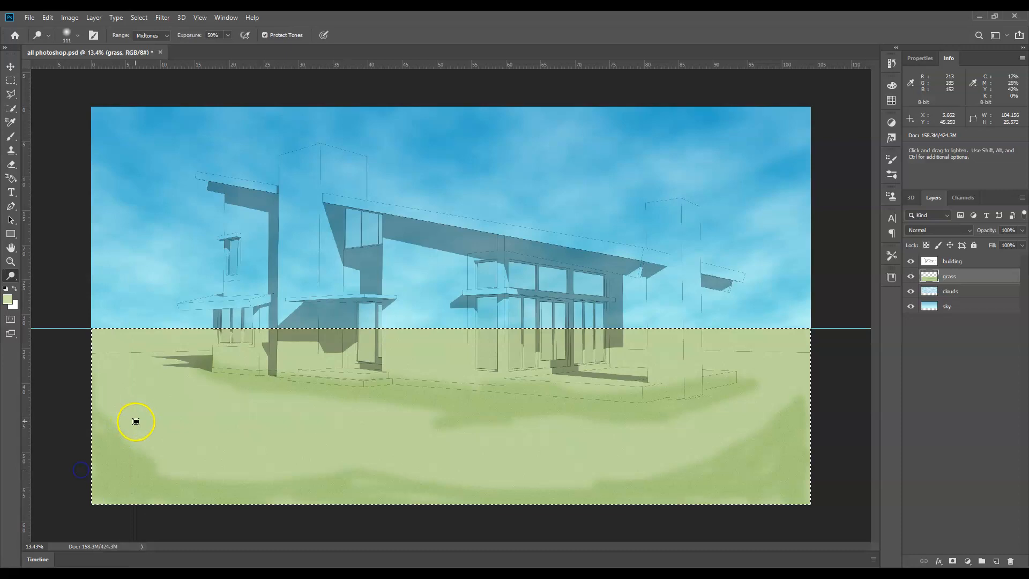
left_click(78, 35)
left_click_drag(127, 70, 110, 71)
mouse_move(218, 443)
left_mouse_down()
mouse_move(182, 447)
mouse_move(216, 433)
mouse_move(157, 437)
mouse_move(216, 442)
mouse_move(234, 431)
mouse_move(164, 433)
mouse_move(133, 415)
mouse_move(234, 420)
mouse_move(133, 420)
mouse_move(231, 415)
mouse_move(215, 404)
mouse_move(134, 402)
mouse_move(216, 396)
mouse_move(294, 425)
mouse_move(403, 428)
mouse_move(243, 429)
left_mouse_up()
left_click_drag(339, 437, 482, 450)
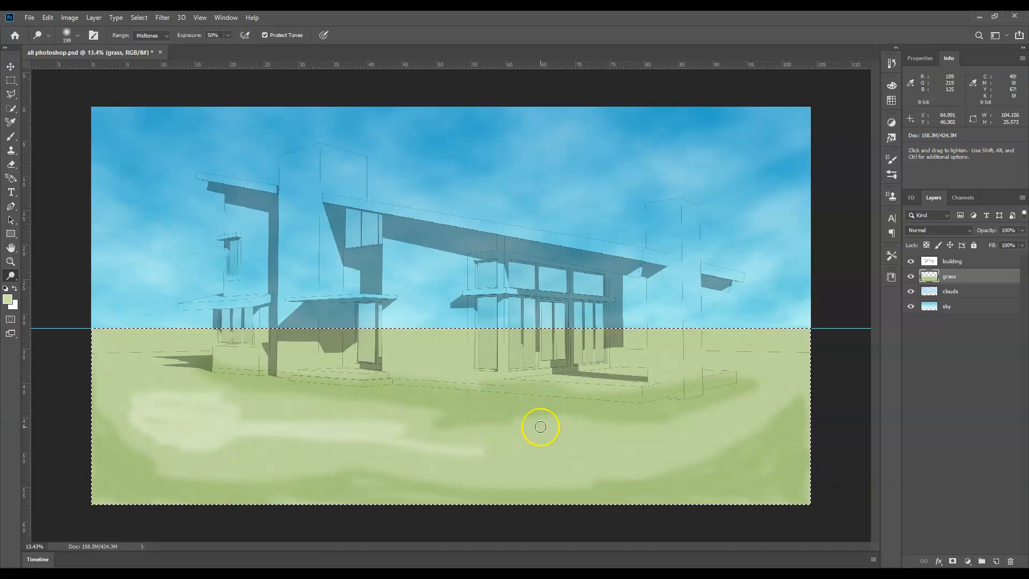
Soften the burned and dodged grass shading with a Gaussian Blur of 112.9 pixels radius
left_click(159, 17)
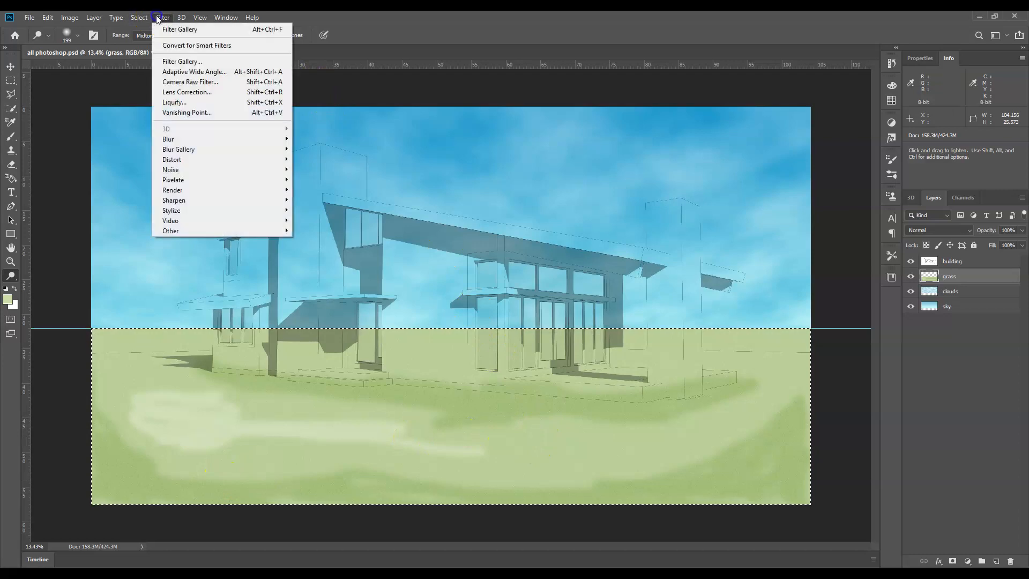
mouse_move(206, 160)
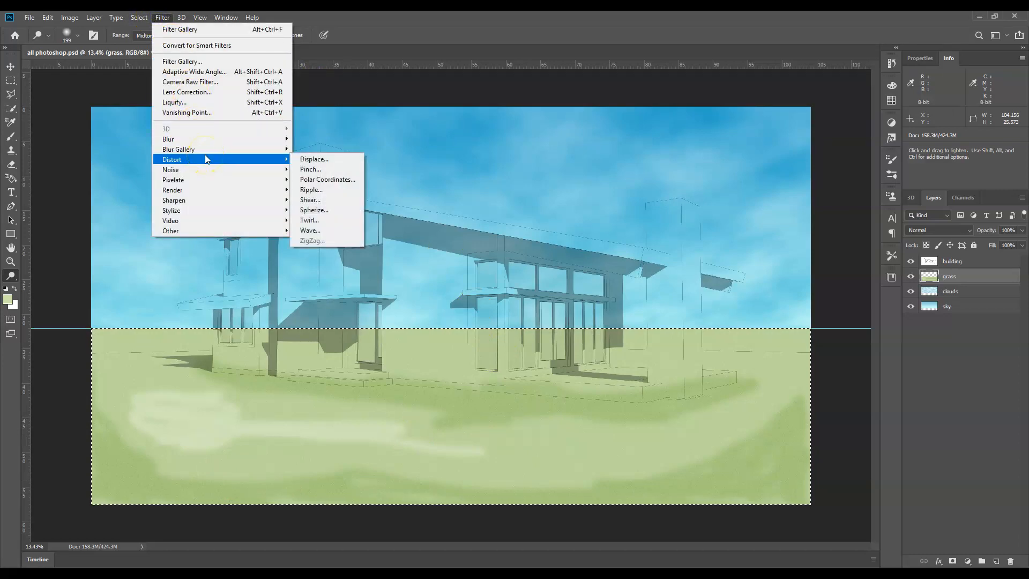
left_click(223, 142)
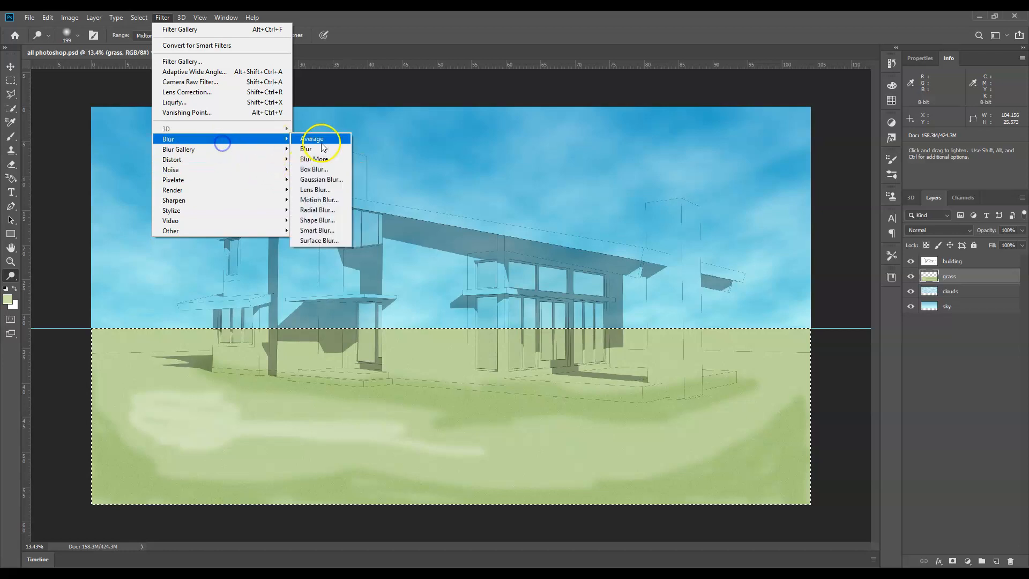
left_click(328, 178)
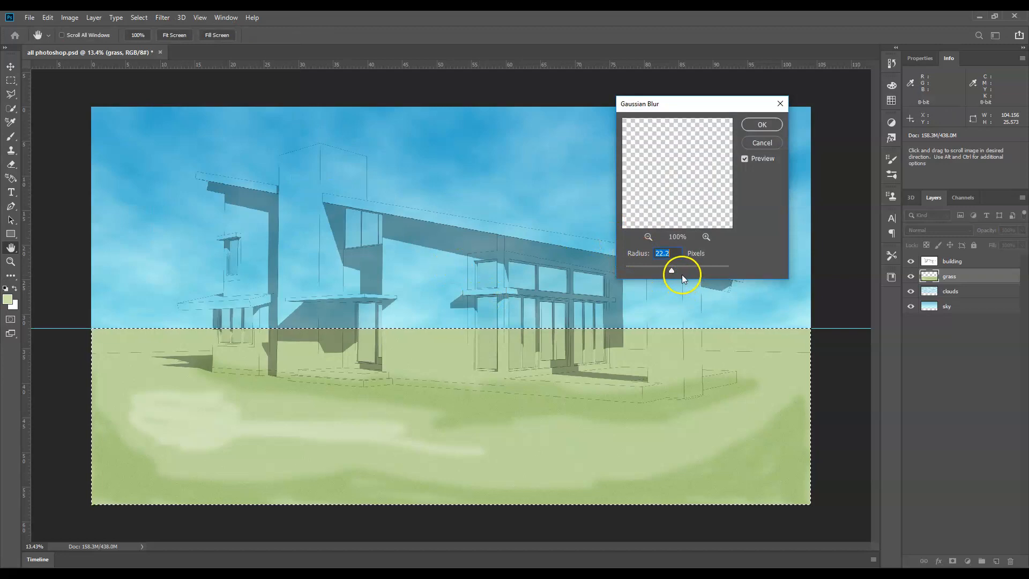
left_click_drag(671, 270, 677, 272)
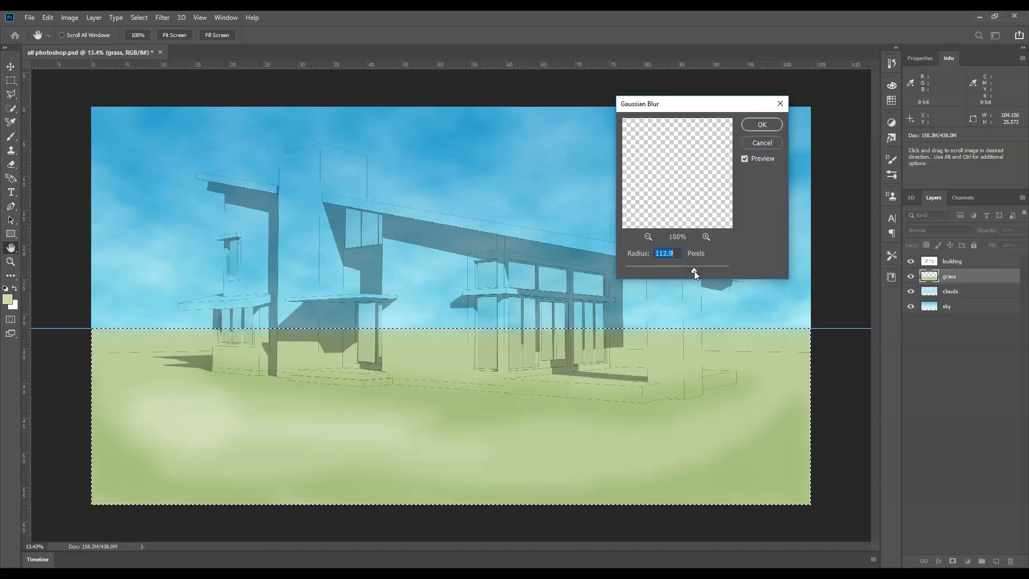
left_click(755, 128)
key("o")
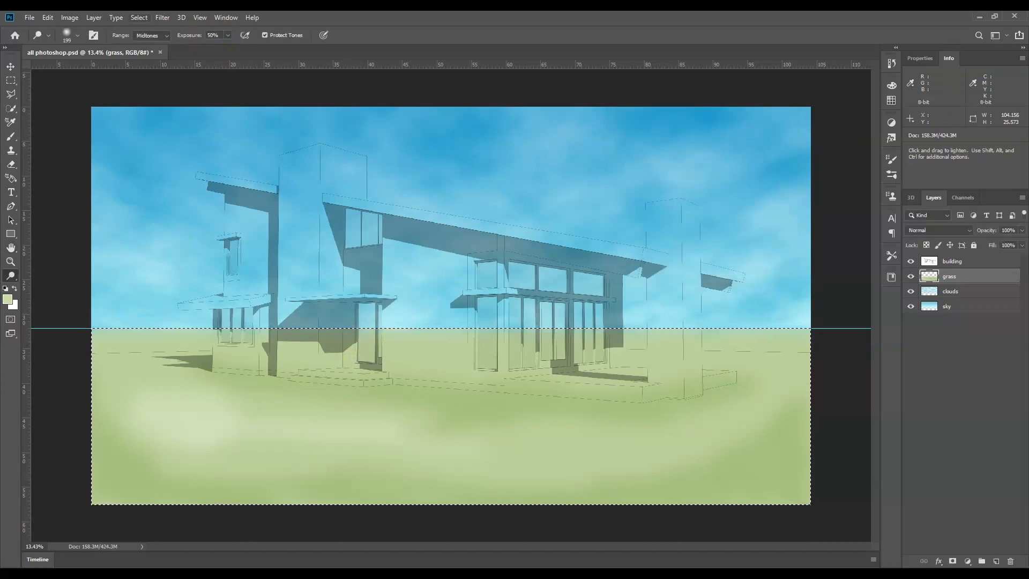
Set up another Grain texture for the blurred grass, trying several grain types, choosing Clumped and raising the intensity
left_click(162, 17)
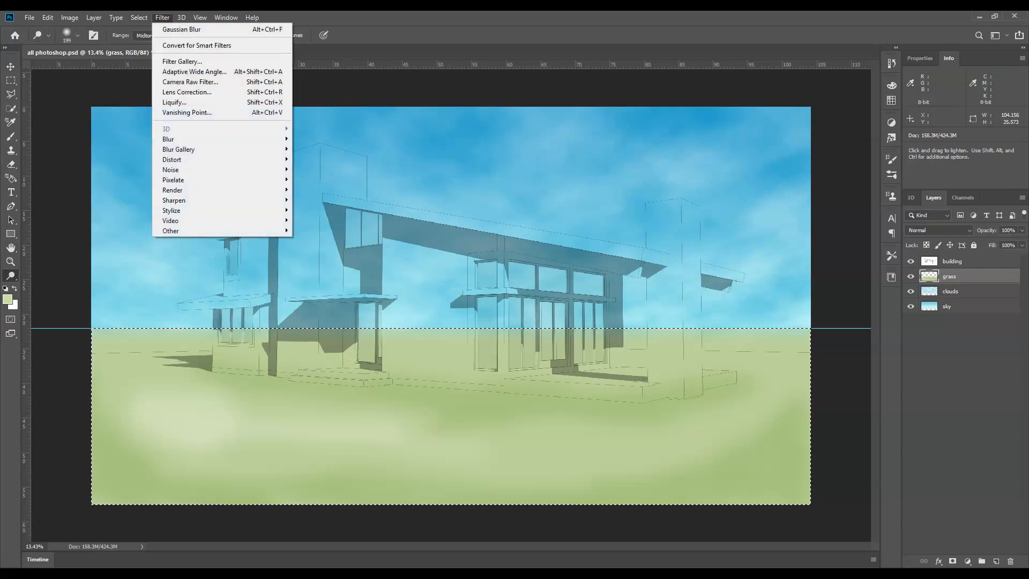
left_click(172, 62)
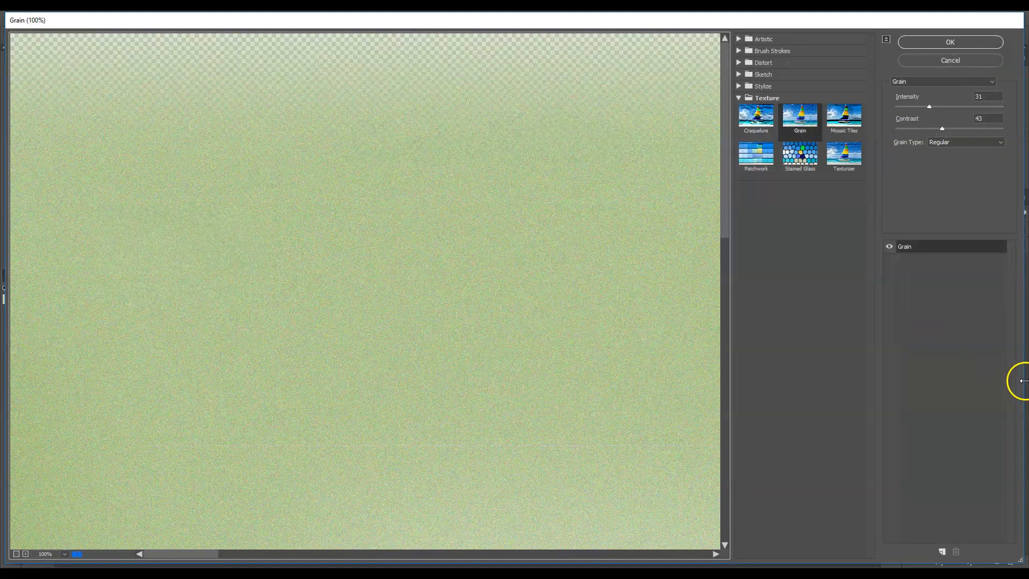
left_click(983, 143)
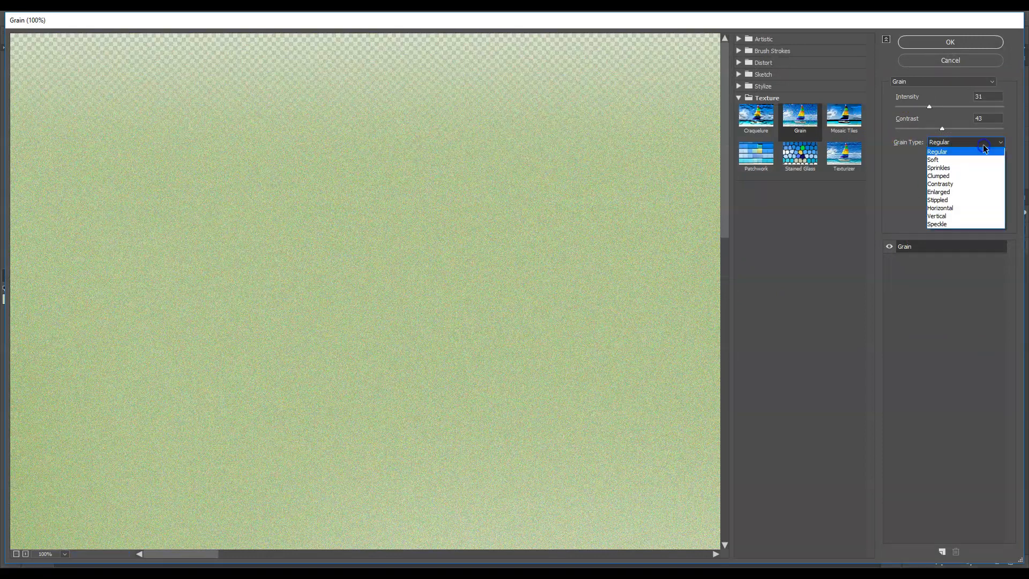
left_click(972, 192)
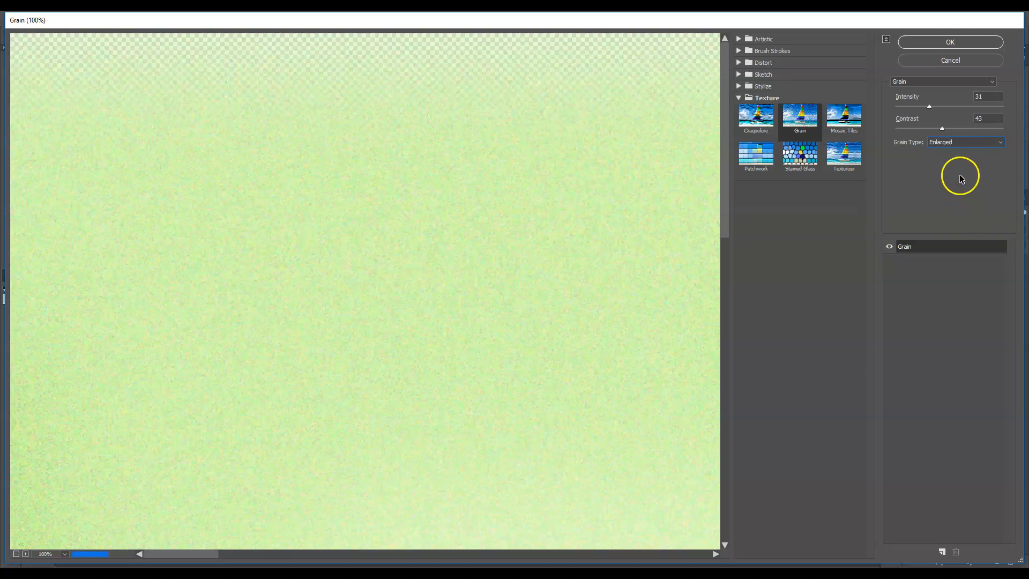
left_click(959, 142)
left_click(960, 183)
left_click(943, 142)
left_click(951, 179)
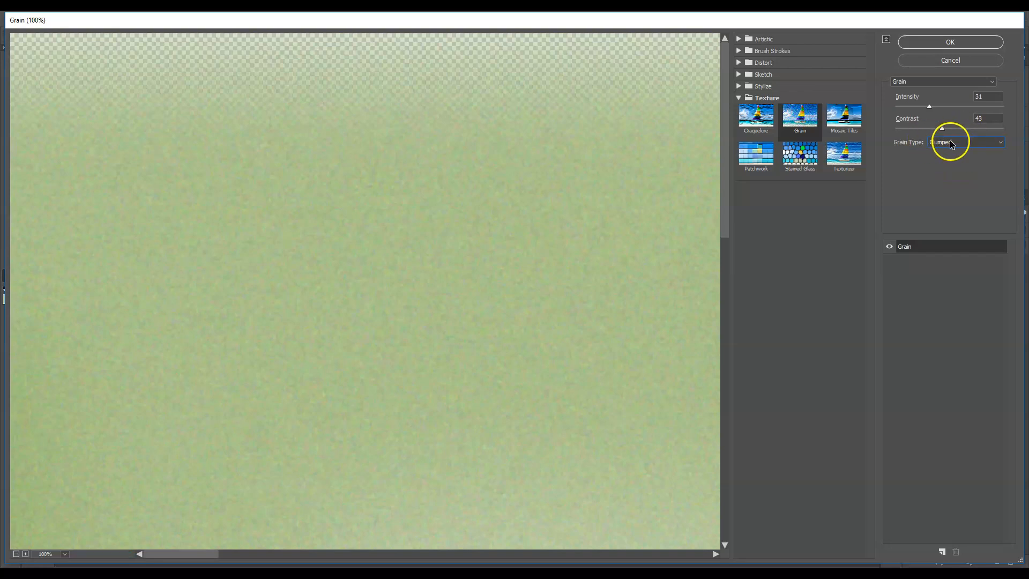
left_click_drag(929, 106, 942, 107)
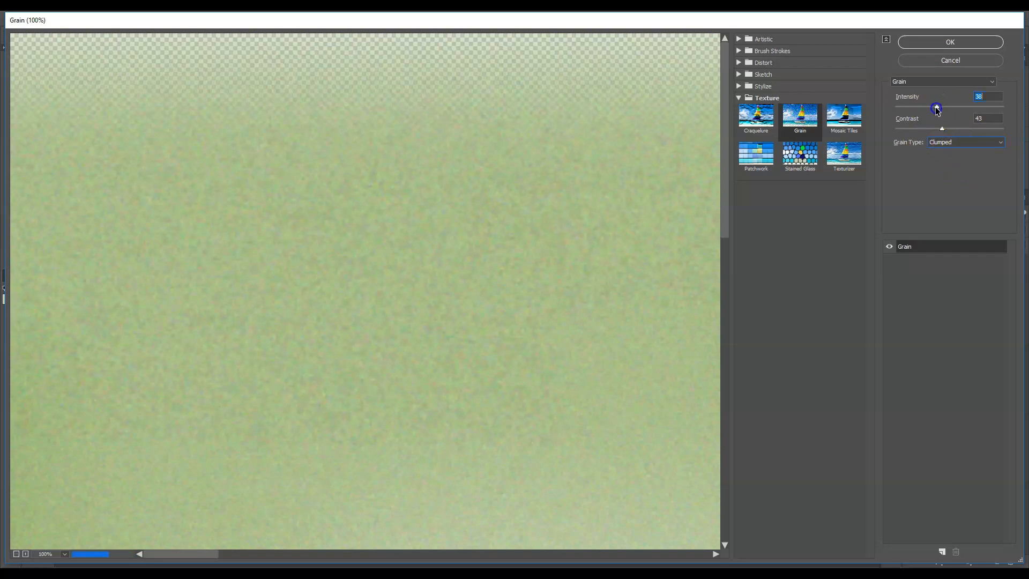